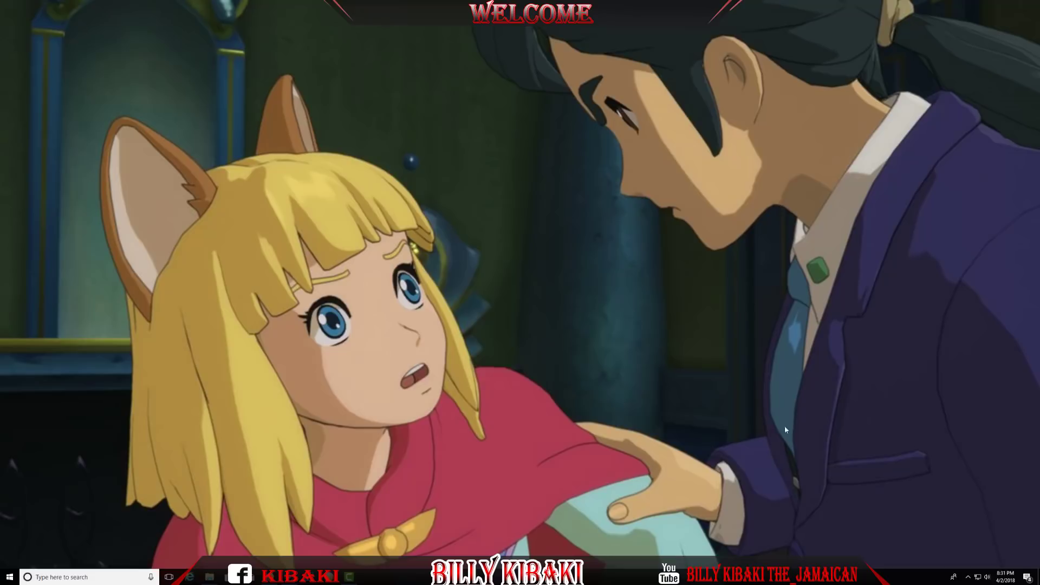
# Switch to the Elgato Game Capture HD60 window showing the PS3 home screen preview
pyautogui.hotkey('alt', 'Tab')
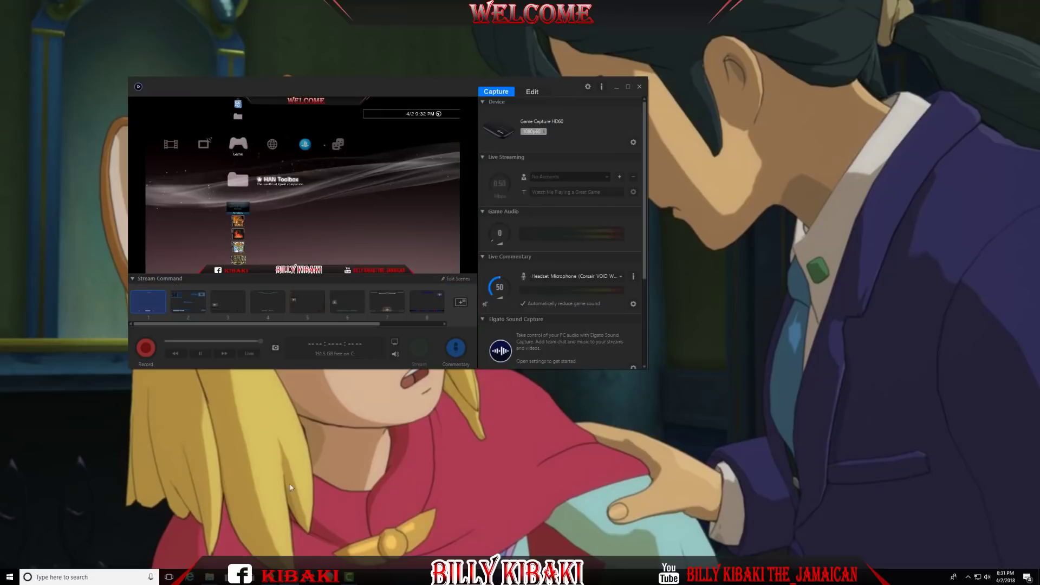
# Expand the Elgato PS3 capture preview to full screen
pyautogui.doubleClick(356, 230)
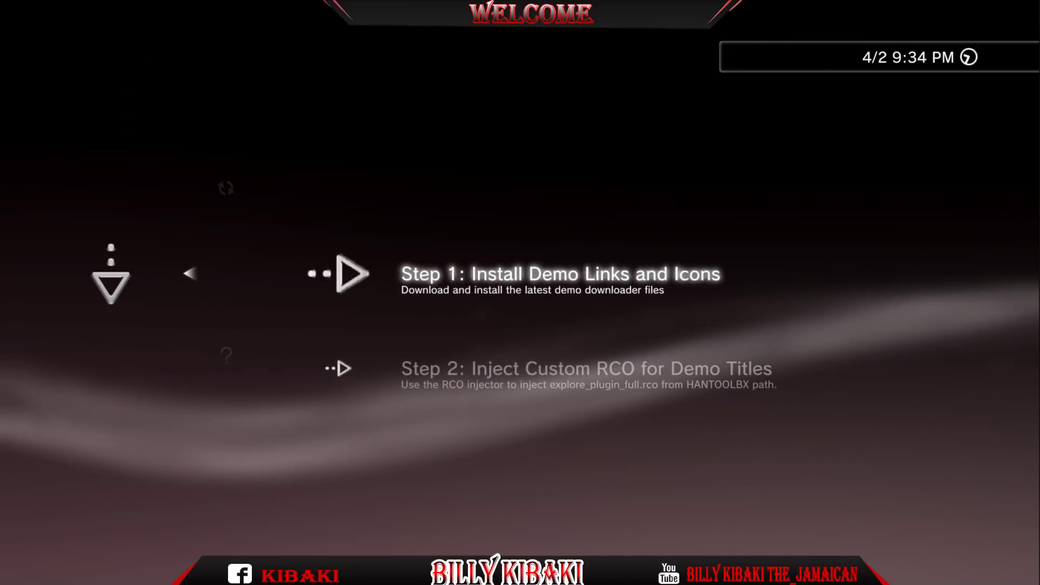
# Run Step 1: Install Demo Links and Icons, accepting the Demo_Downloader_List.pkg download
pyautogui.press('Return')
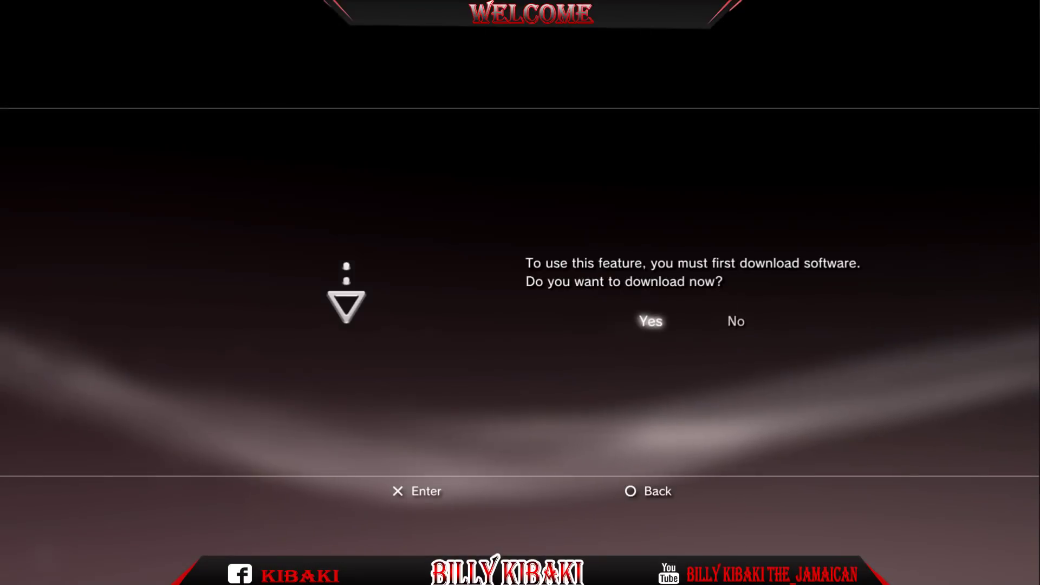
pyautogui.press('Return')
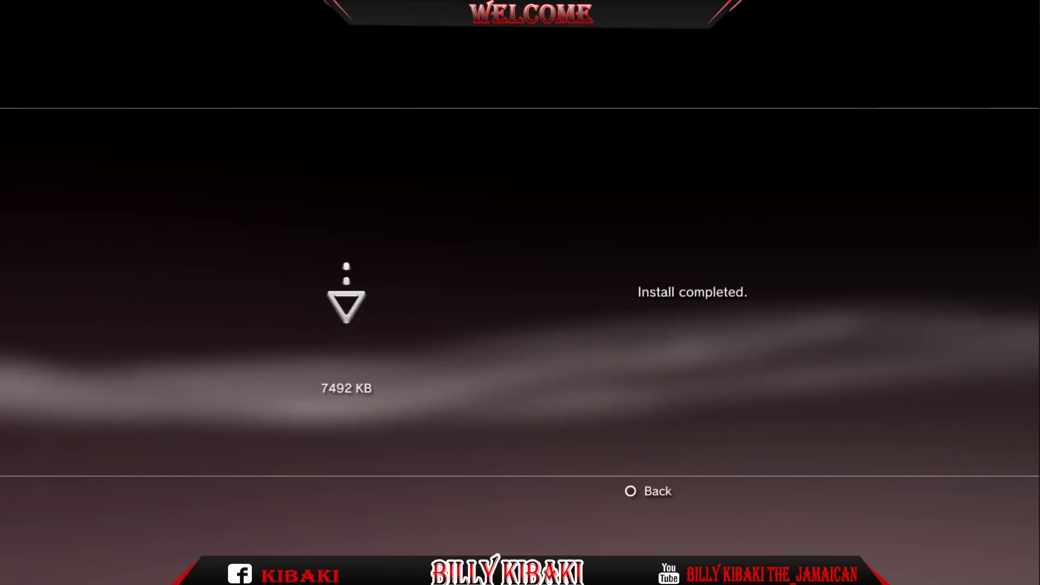
# Close the install screen and open HAN Toolbox's Toolbox Settings
pyautogui.press('Escape')
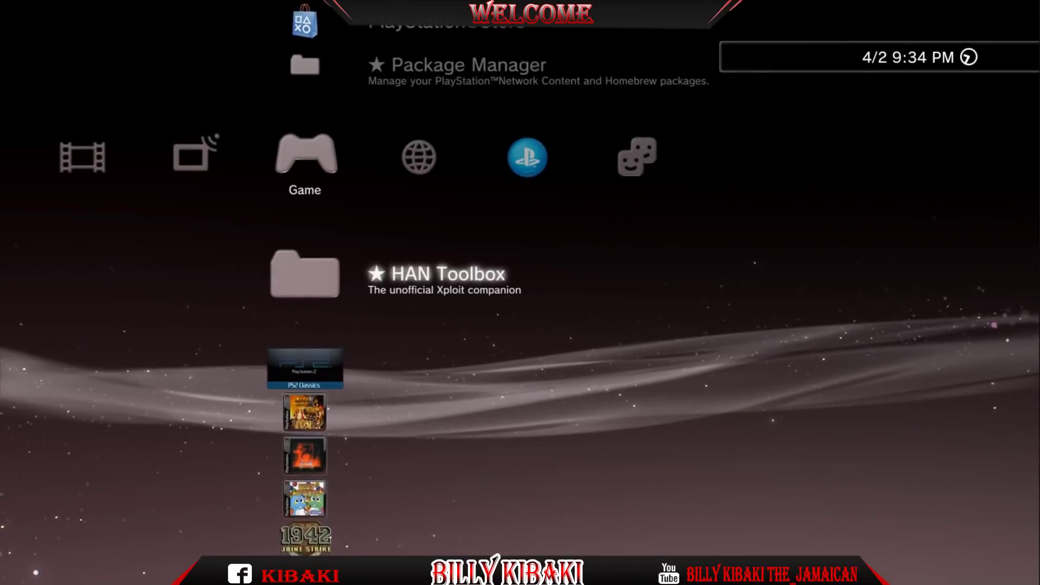
pyautogui.press('Return')
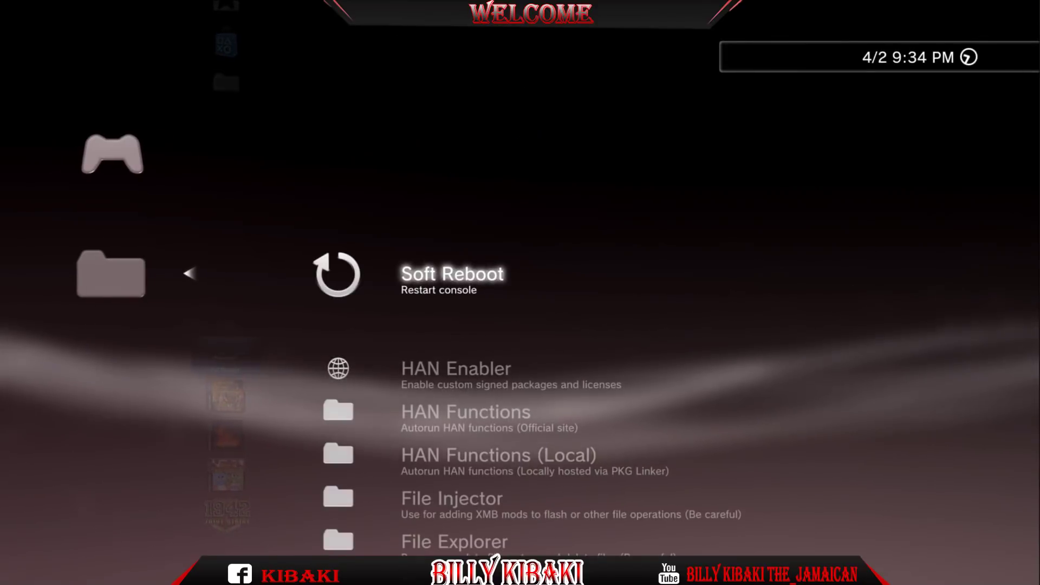
pyautogui.press('Down')
pyautogui.press('Down')
pyautogui.press('Down')
pyautogui.press('Down')
pyautogui.press('Down')
pyautogui.press('Down')
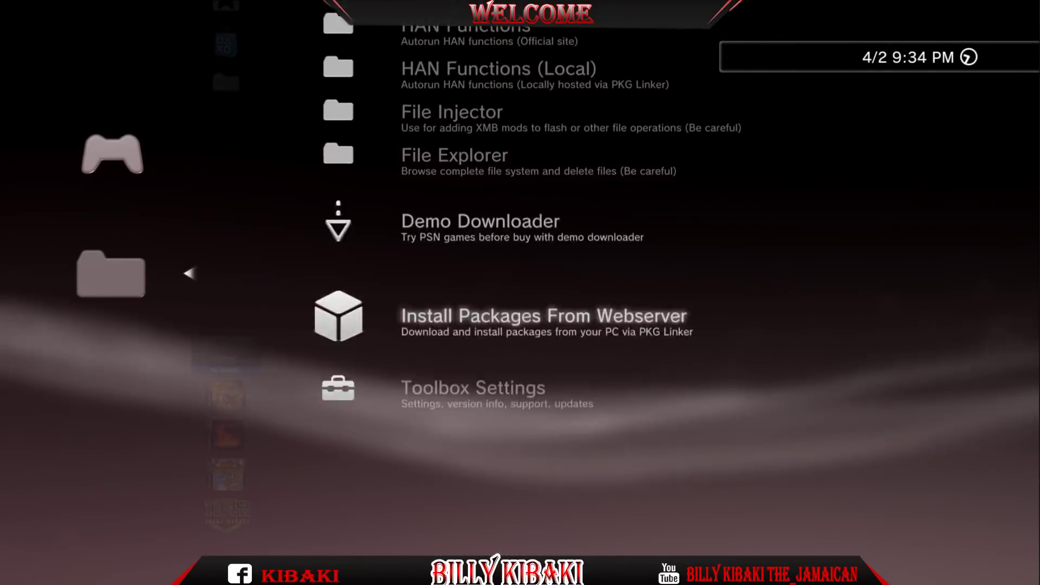
pyautogui.press('Down')
pyautogui.press('Down')
pyautogui.press('Return')
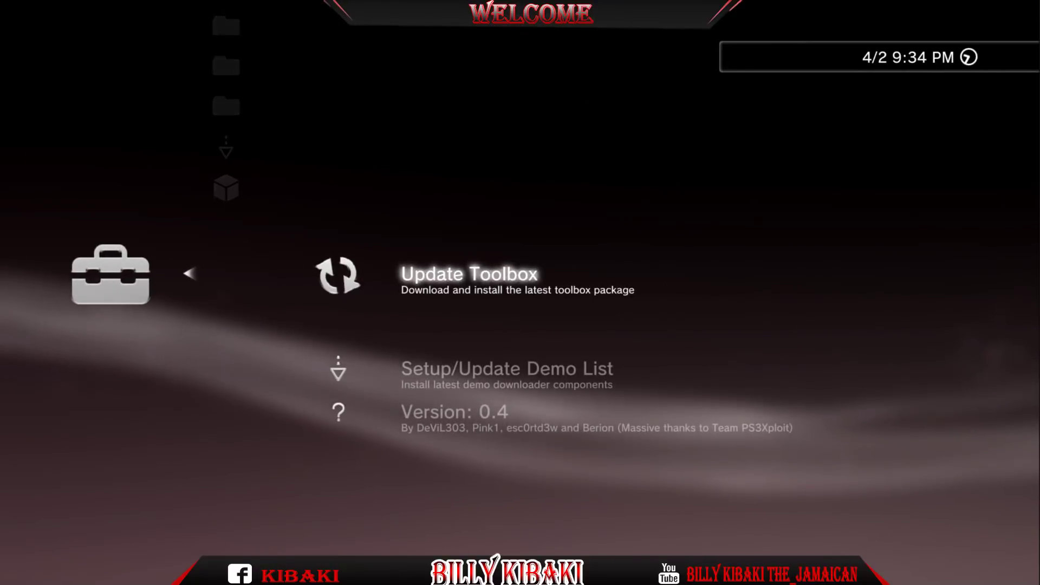
# In Setup/Update Demo List, launch Step 2: Inject Custom RCO
pyautogui.press('Down')
pyautogui.press('Return')
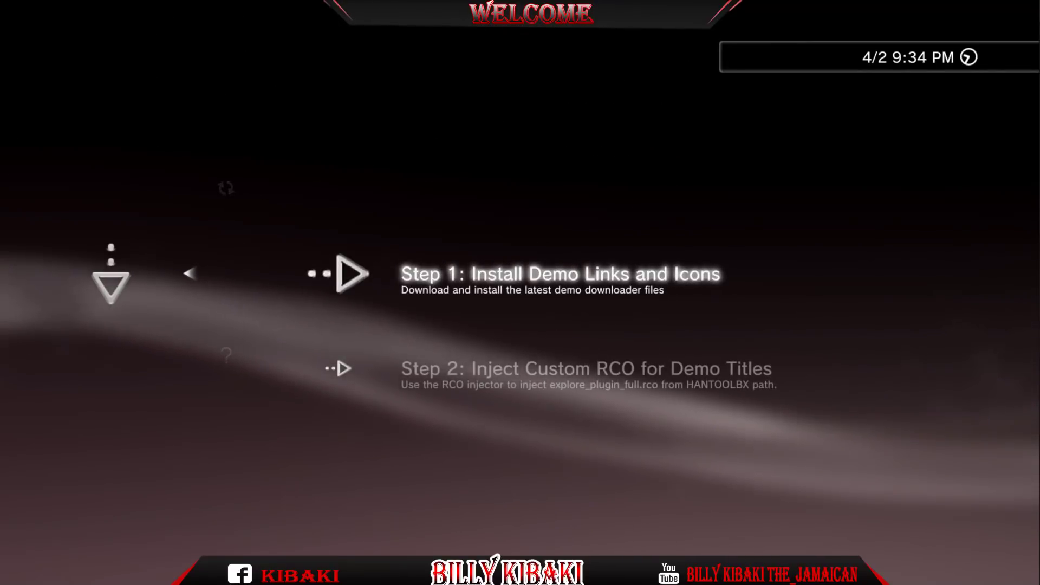
pyautogui.press('Down')
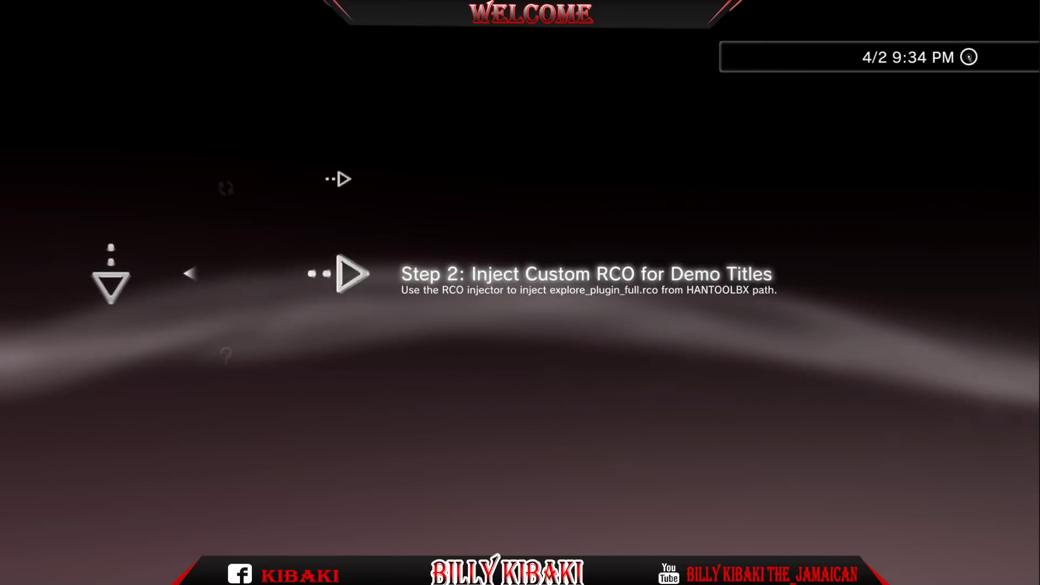
pyautogui.press('Return')
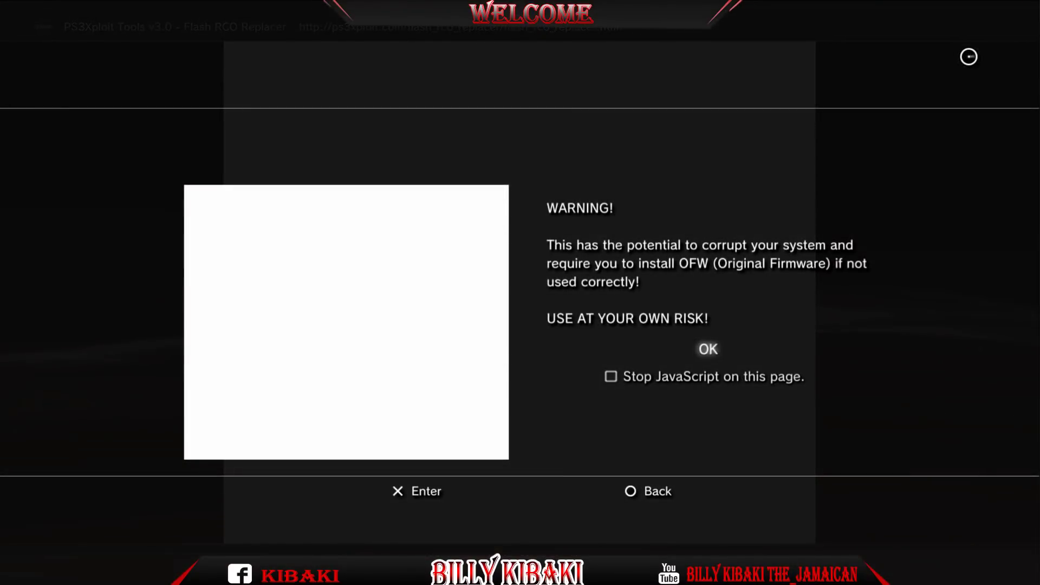
# Dismiss the risk warning and choose explore_plugin_full.rco as the source RCO file
pyautogui.press('Return')
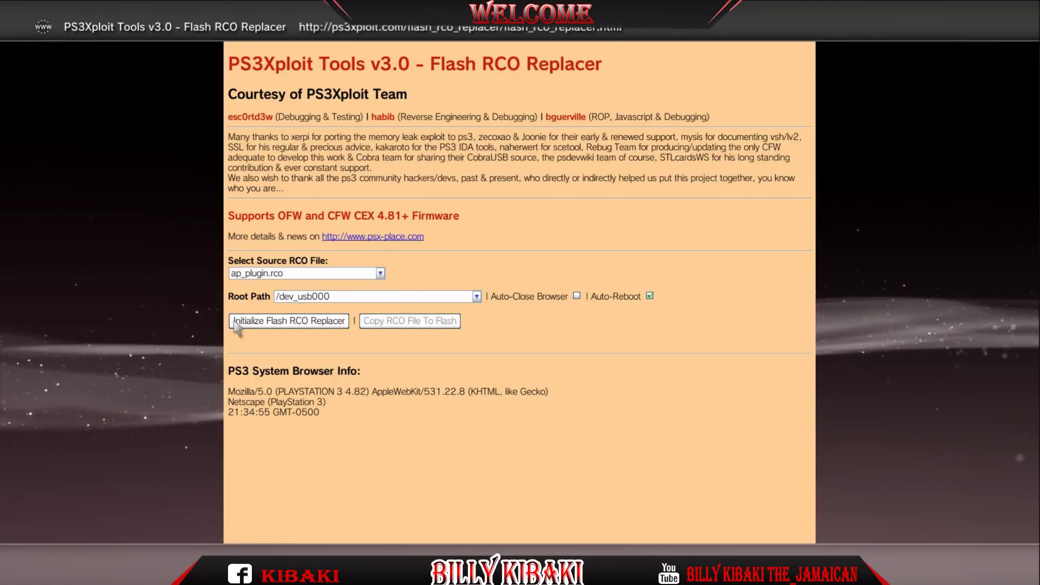
pyautogui.click(298, 274)
pyautogui.press('Down')
pyautogui.press('Down')
pyautogui.press('Down')
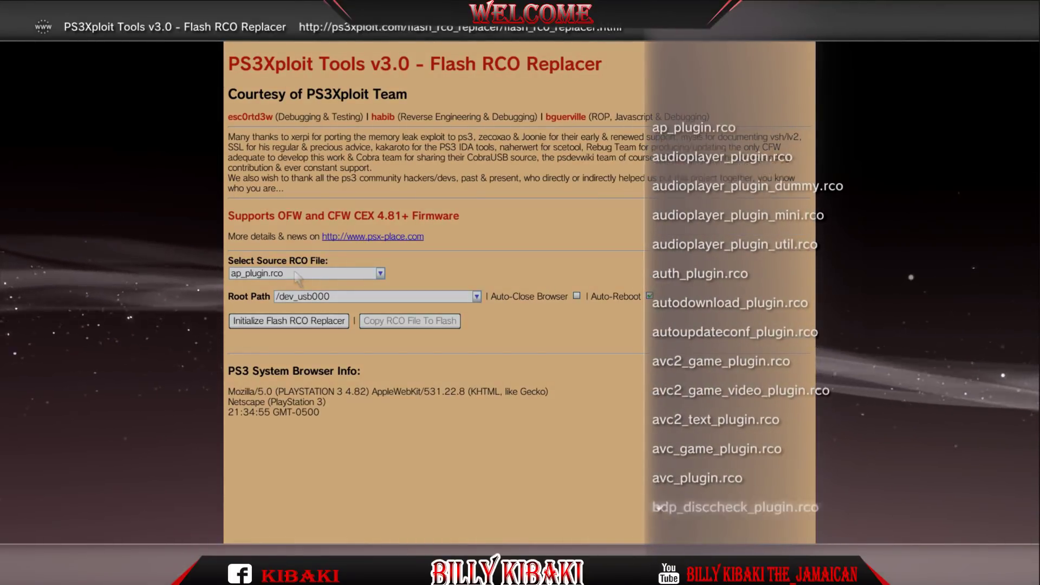
pyautogui.press('Down')
pyautogui.press('Down')
pyautogui.press('Down')
pyautogui.press('Down')
pyautogui.press('Down')
pyautogui.press('Down')
pyautogui.press('Down')
pyautogui.press('Down')
pyautogui.press('Down')
pyautogui.press('Down')
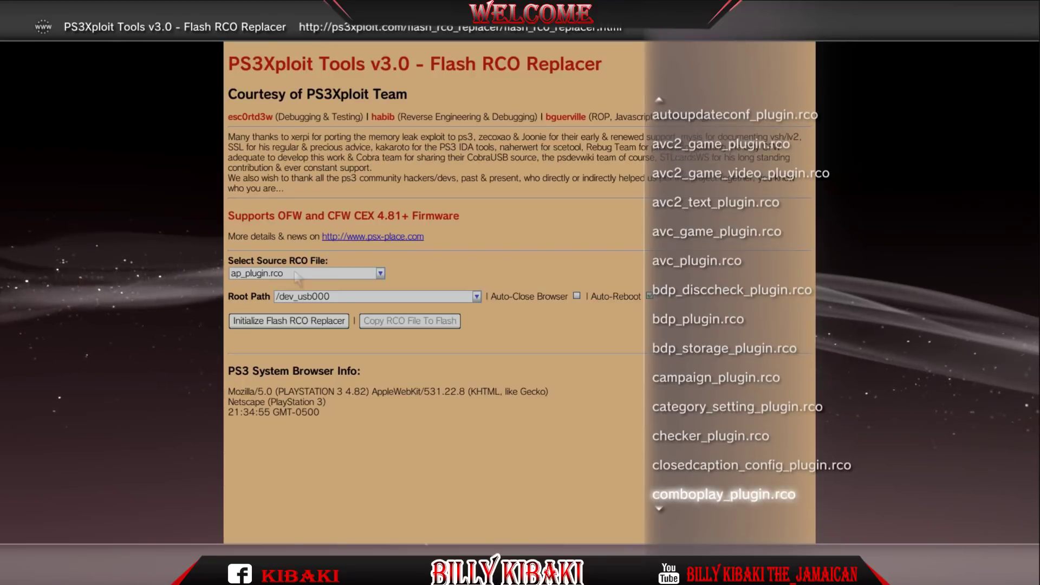
pyautogui.press('Down')
pyautogui.press('Down')
pyautogui.press('Down')
pyautogui.press('Down')
pyautogui.press('Down')
pyautogui.press('Down')
pyautogui.press('Down')
pyautogui.press('Down')
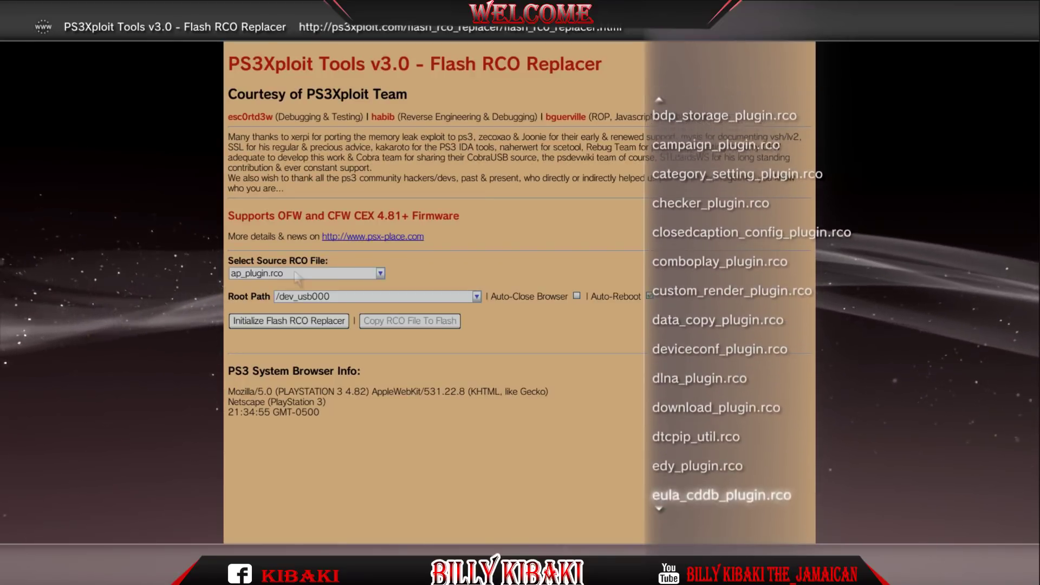
pyautogui.press('Down')
pyautogui.press('Down')
pyautogui.press('Down')
pyautogui.press('Down')
pyautogui.press('Down')
pyautogui.press('Down')
pyautogui.press('Down')
pyautogui.press('Down')
pyautogui.press('Down')
pyautogui.press('Down')
pyautogui.press('Down')
pyautogui.press('Down')
pyautogui.press('Down')
pyautogui.press('Down')
pyautogui.press('Down')
pyautogui.press('Down')
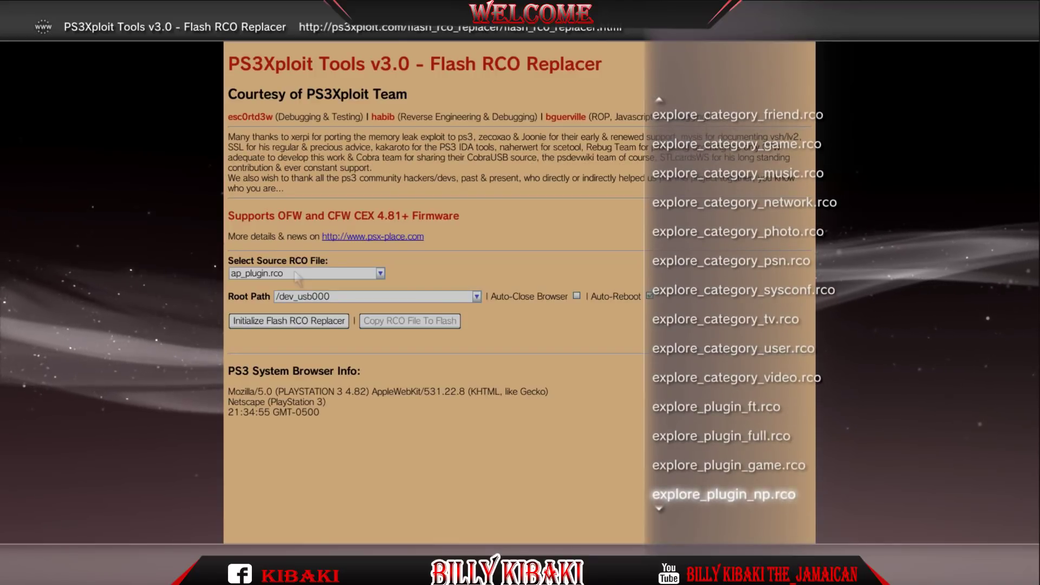
pyautogui.press('Up')
pyautogui.press('Up')
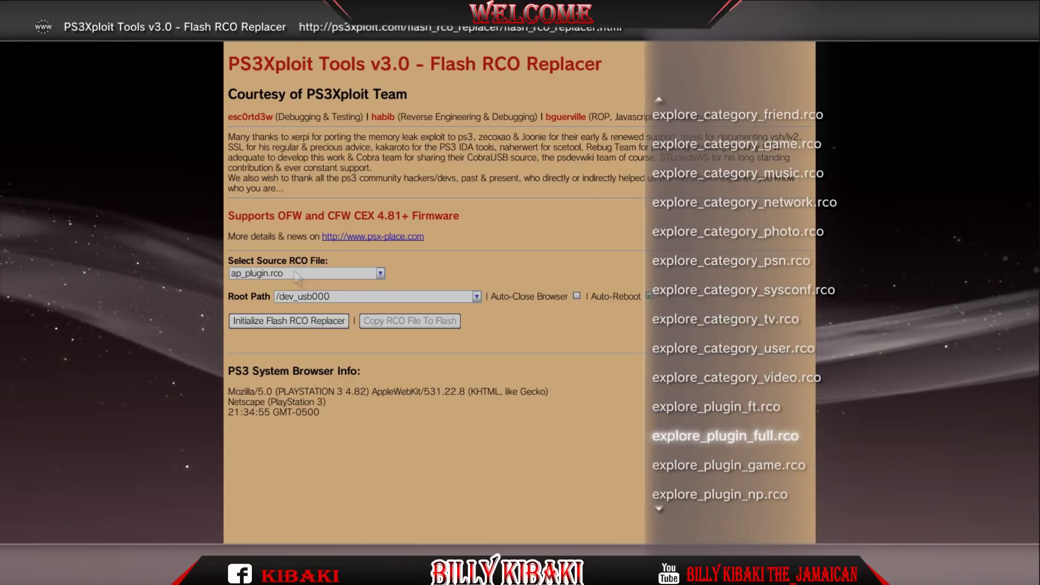
pyautogui.press('Return')
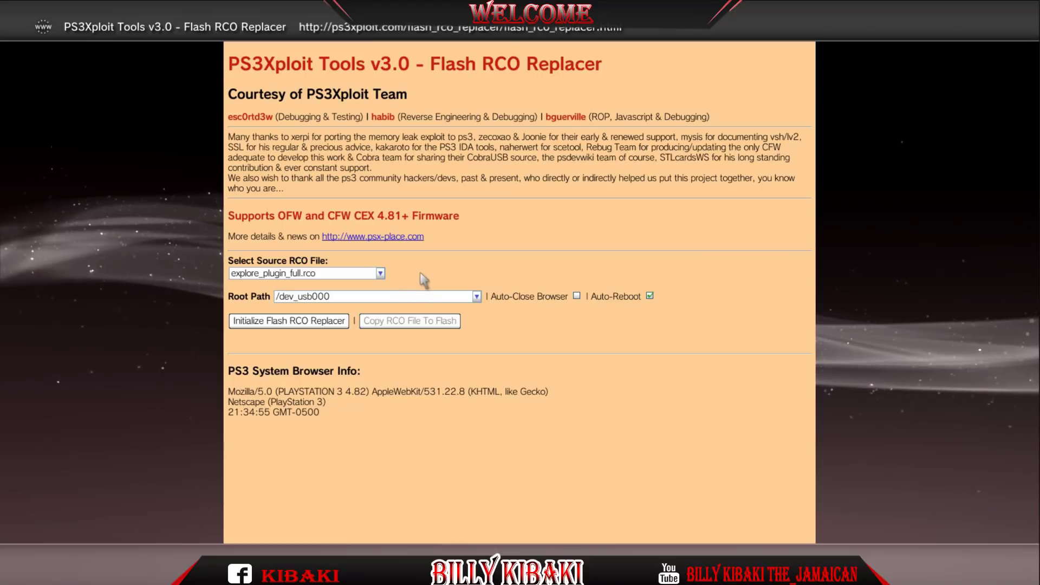
# Set root path /dev_hdd0/game/HANTOOLBX/USRDIR/files/, initialize the replacer, and copy the RCO to flash
pyautogui.click(428, 297)
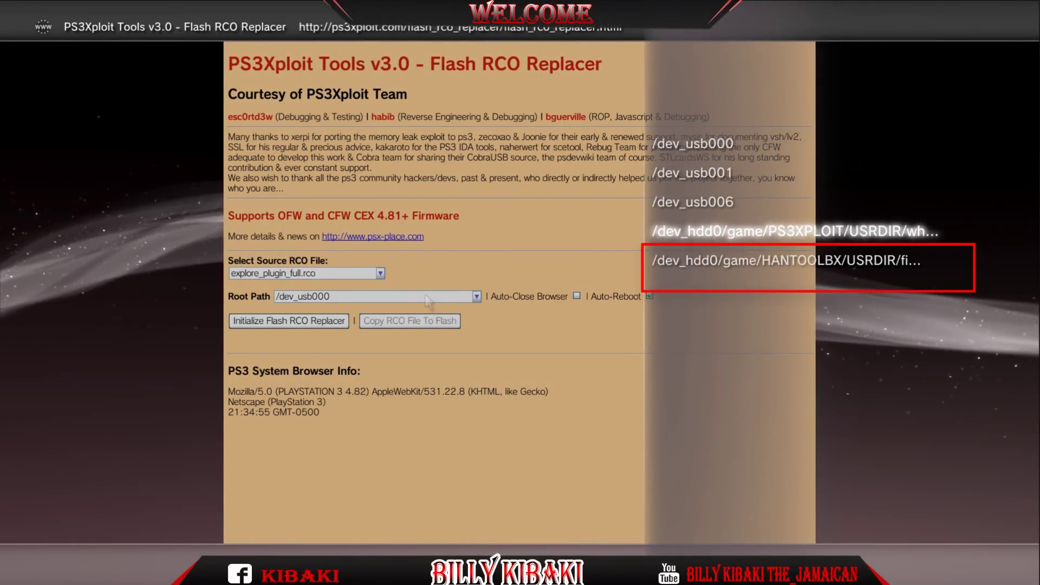
pyautogui.press('Down')
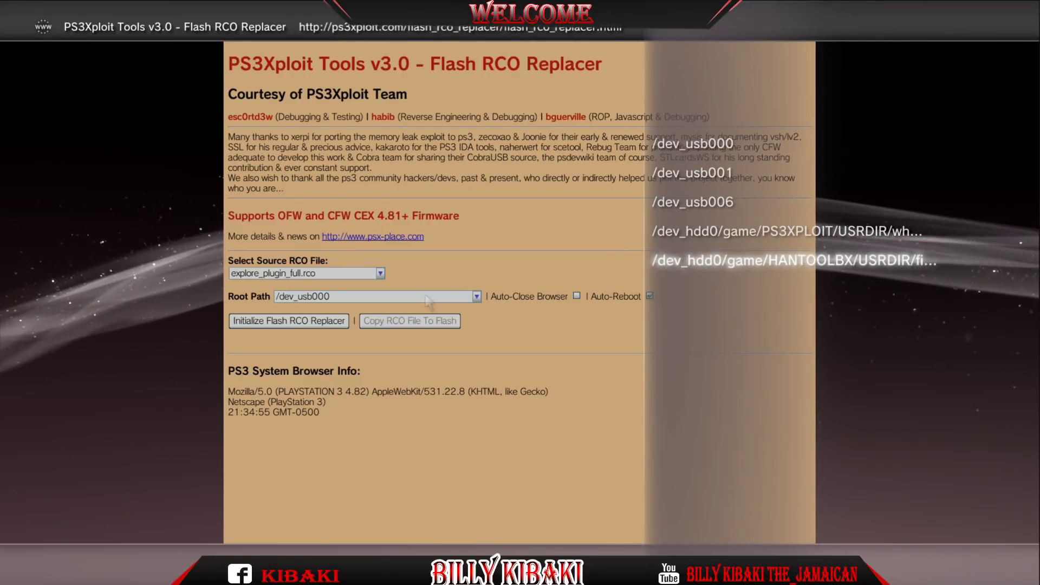
pyautogui.press('Up')
pyautogui.press('Down')
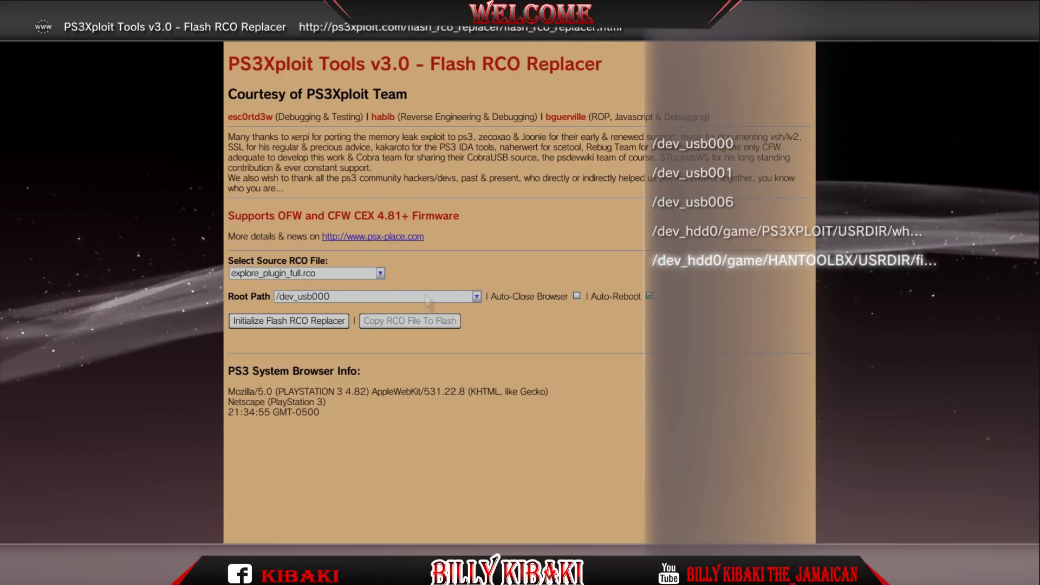
pyautogui.press('Return')
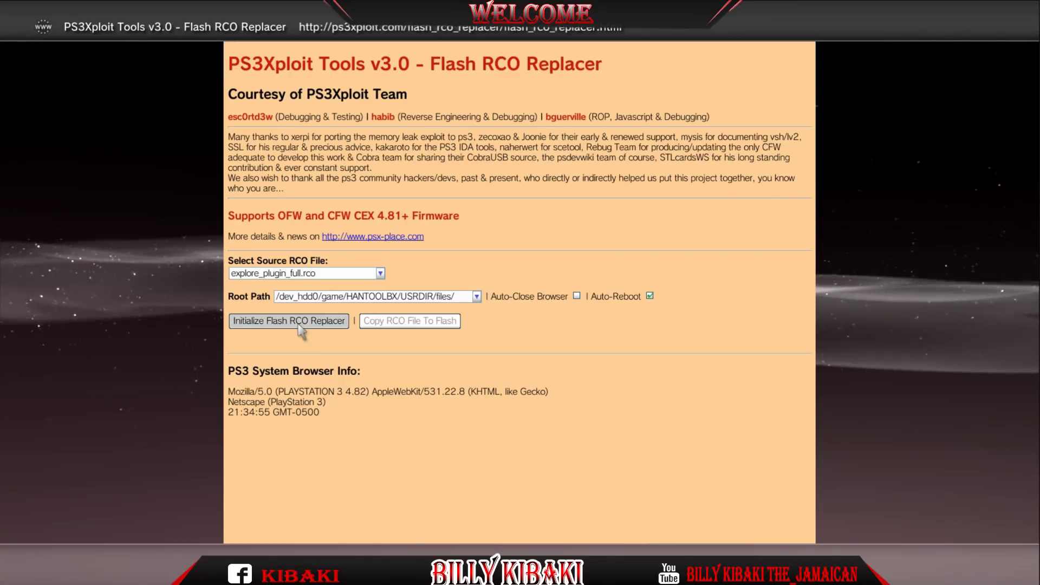
pyautogui.click(289, 320)
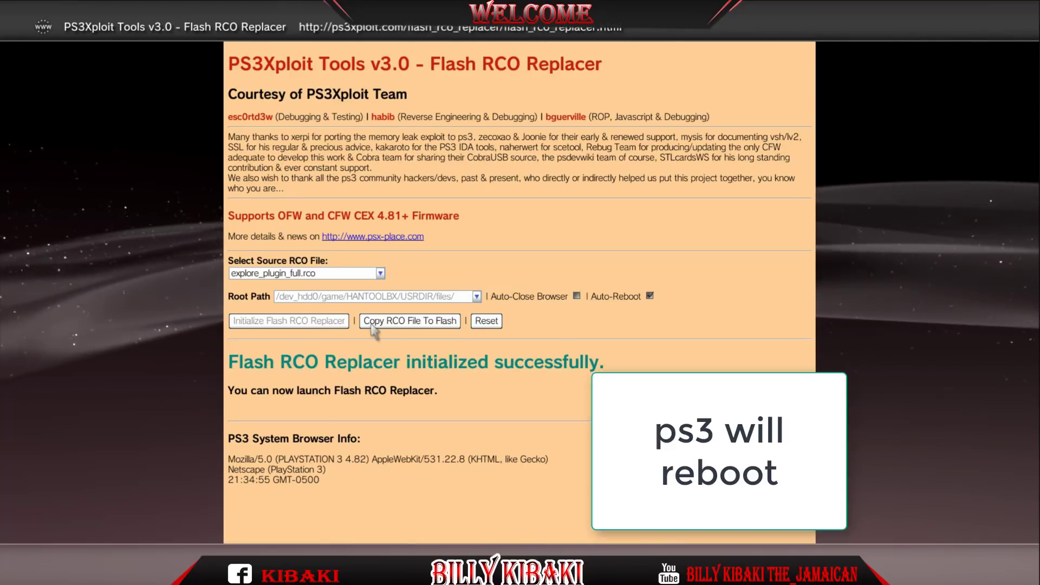
pyautogui.click(374, 323)
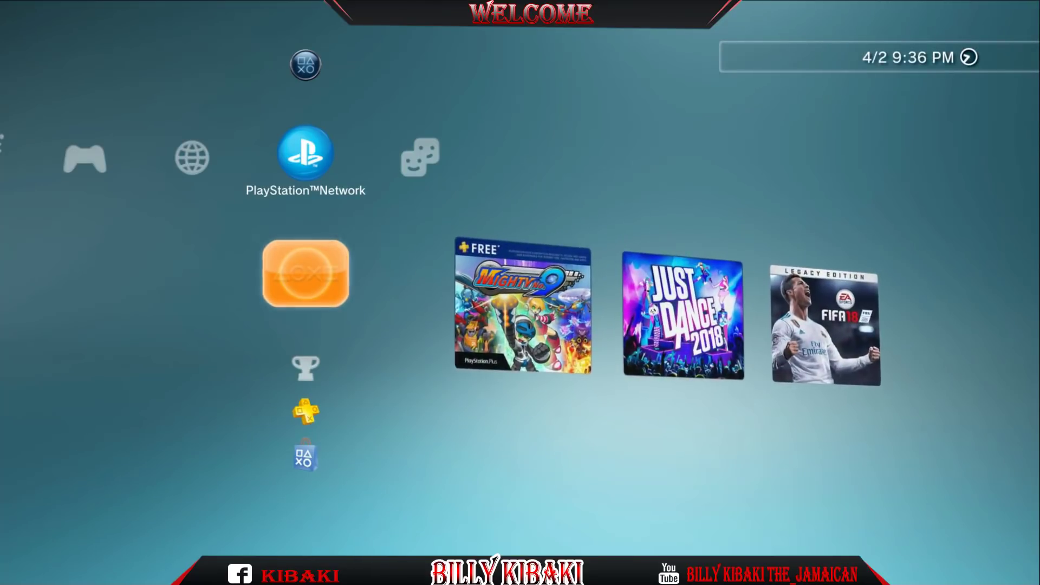
# Open Demo Downloader from the HAN Toolbox folder in the Game column
pyautogui.press('Down')
pyautogui.press('Left')
pyautogui.press('Left')
pyautogui.press('Down')
pyautogui.press('Down')
pyautogui.press('Return')
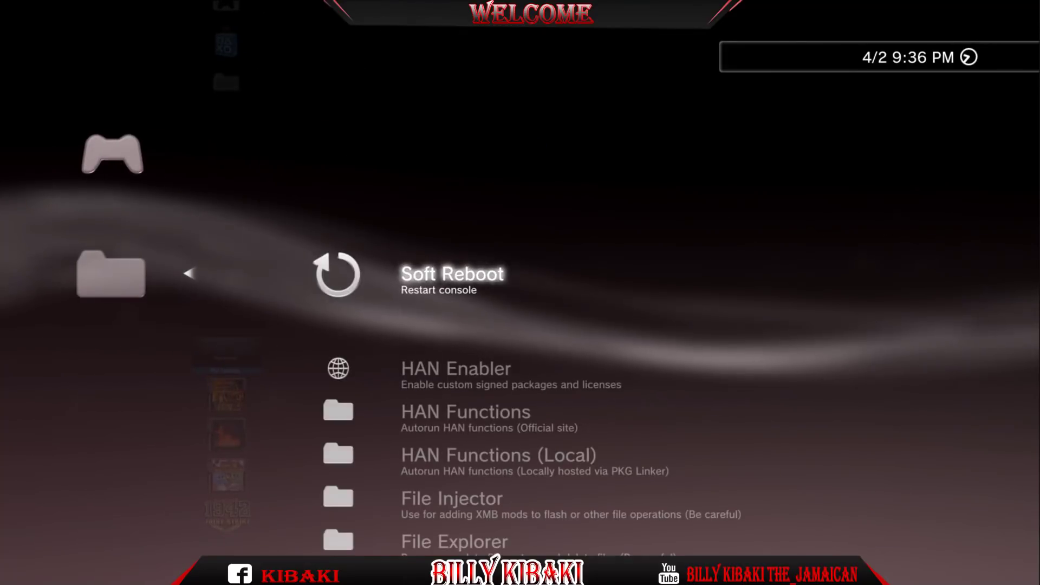
pyautogui.press('Down')
pyautogui.press('Down')
pyautogui.press('Down')
pyautogui.press('Down')
pyautogui.press('Down')
pyautogui.press('Down')
pyautogui.press('Return')
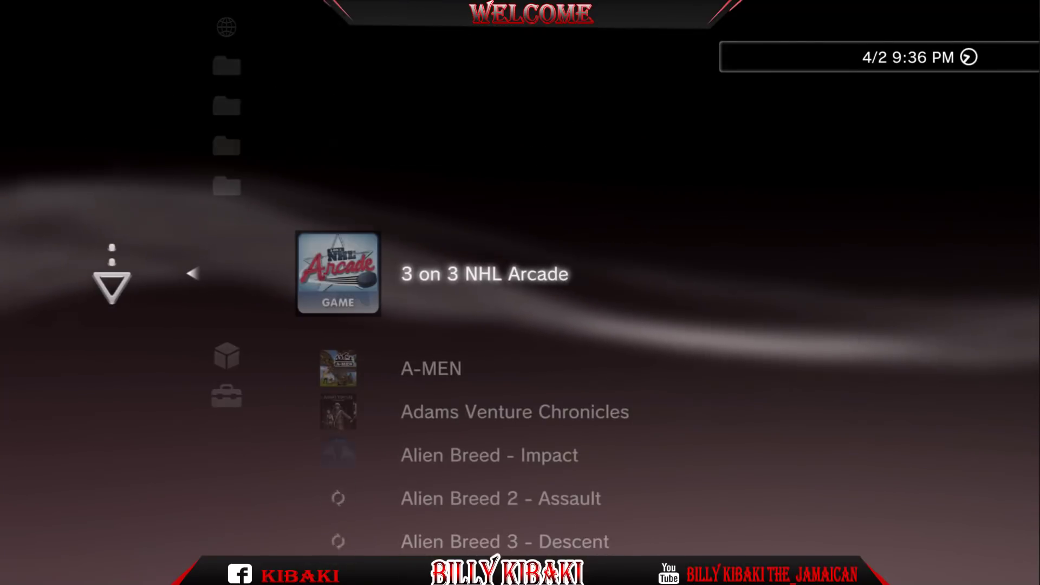
# Browse the demo titles past Alien Spidy and back to the top
pyautogui.press('Down')
pyautogui.press('Down')
pyautogui.press('Down')
pyautogui.press('Down')
pyautogui.press('Down')
pyautogui.press('Down')
pyautogui.press('Down')
pyautogui.press('Down')
pyautogui.press('Down')
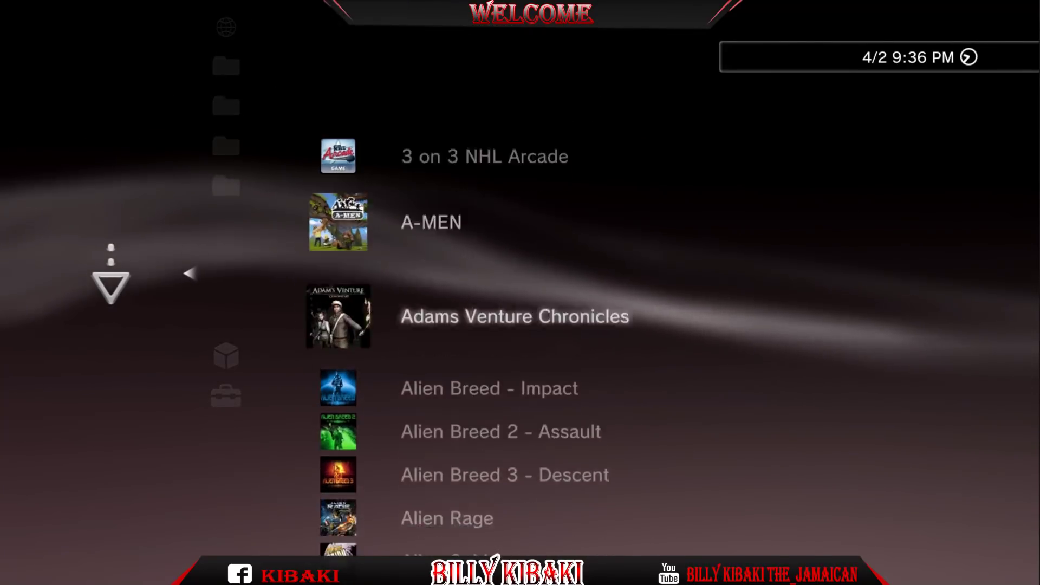
pyautogui.press('Down')
pyautogui.press('Down')
pyautogui.press('Down')
pyautogui.press('Down')
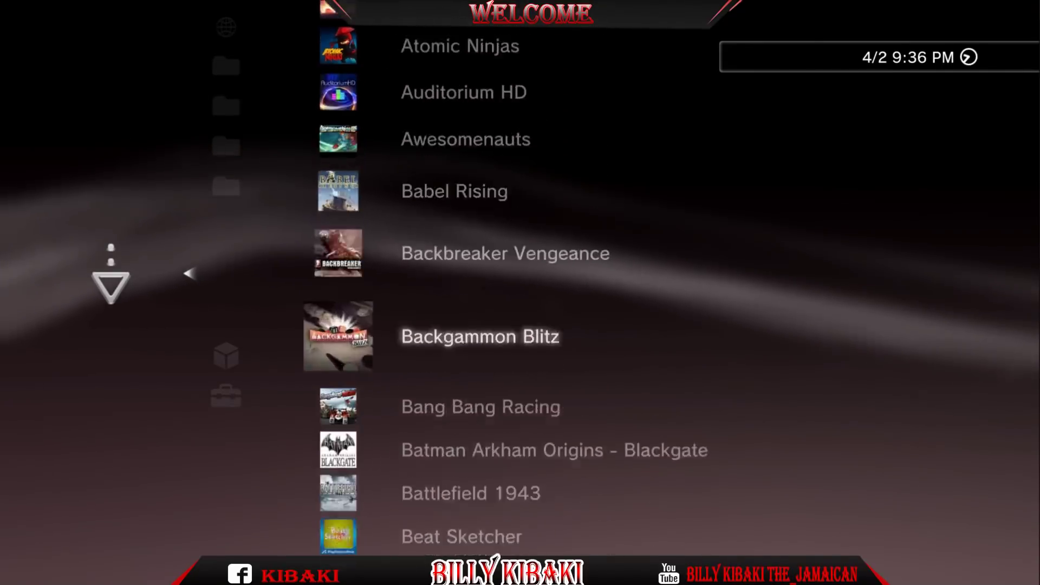
pyautogui.press('Up')
pyautogui.press('Up')
pyautogui.press('Up')
pyautogui.press('Up')
pyautogui.press('Up')
pyautogui.press('Up')
pyautogui.press('Up')
pyautogui.press('Up')
pyautogui.press('Down')
pyautogui.press('Down')
pyautogui.press('Up')
pyautogui.press('Up')
pyautogui.press('Up')
pyautogui.press('Up')
pyautogui.press('Up')
pyautogui.press('Up')
pyautogui.press('Up')
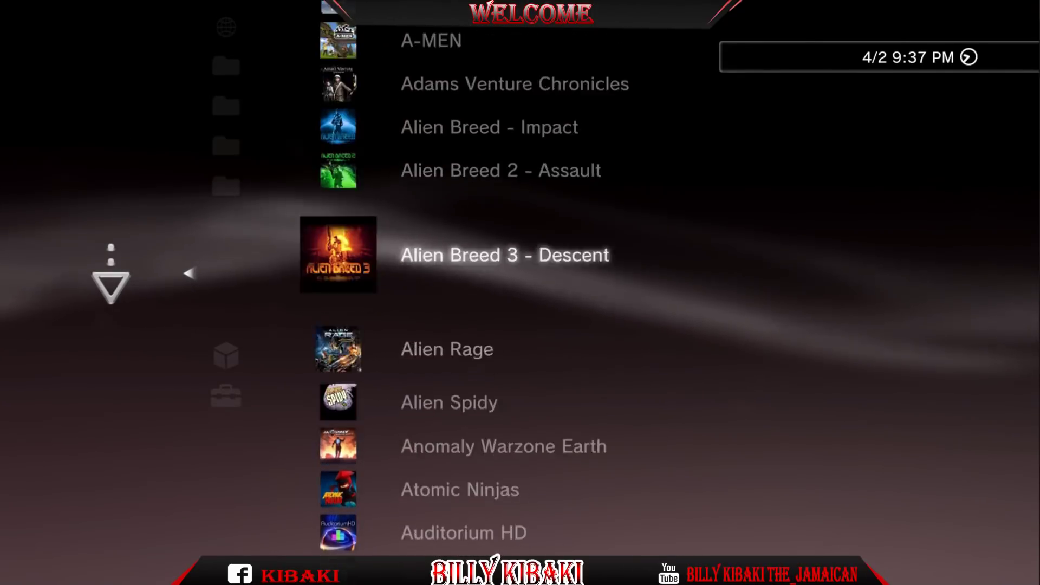